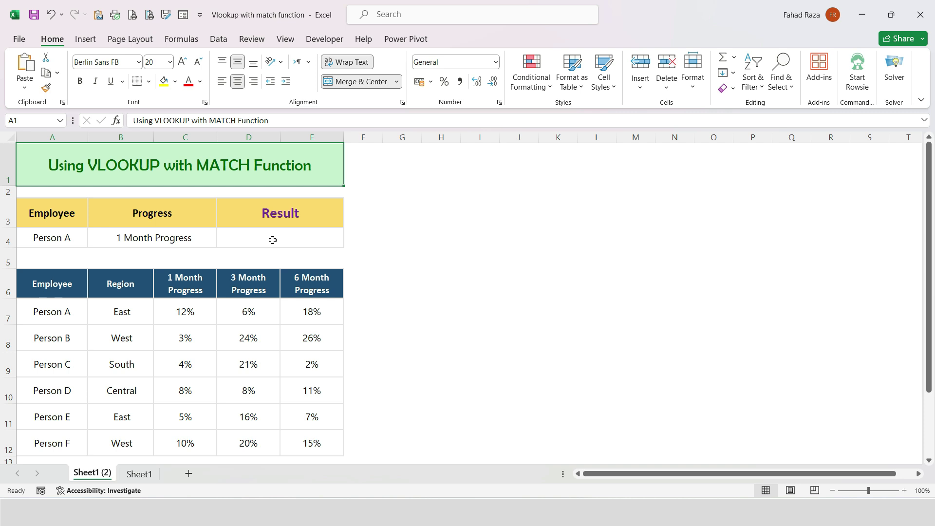
Step: Start a VLOOKUP formula in D4 with A4 as the lookup value and A6:E12 as the table array
left_click(294, 241)
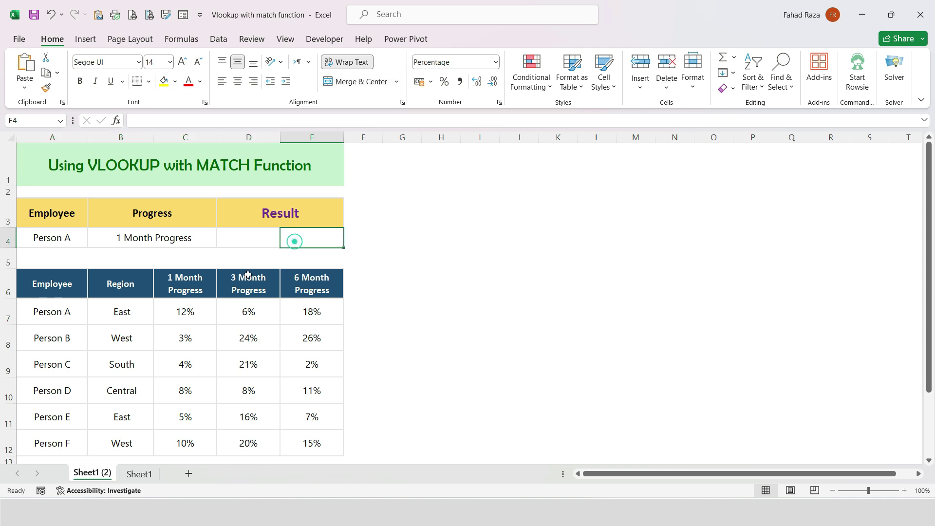
left_click(257, 242)
type("=")
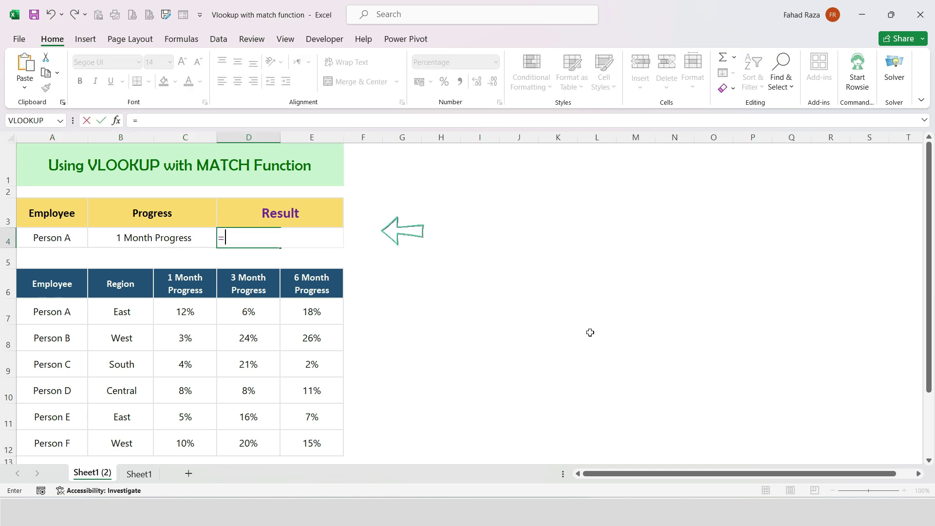
type("vlookup")
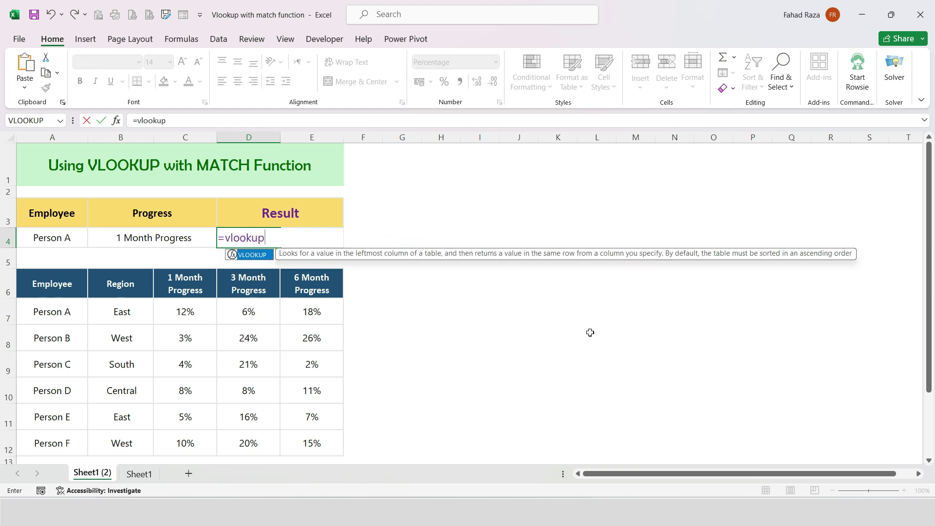
type("(")
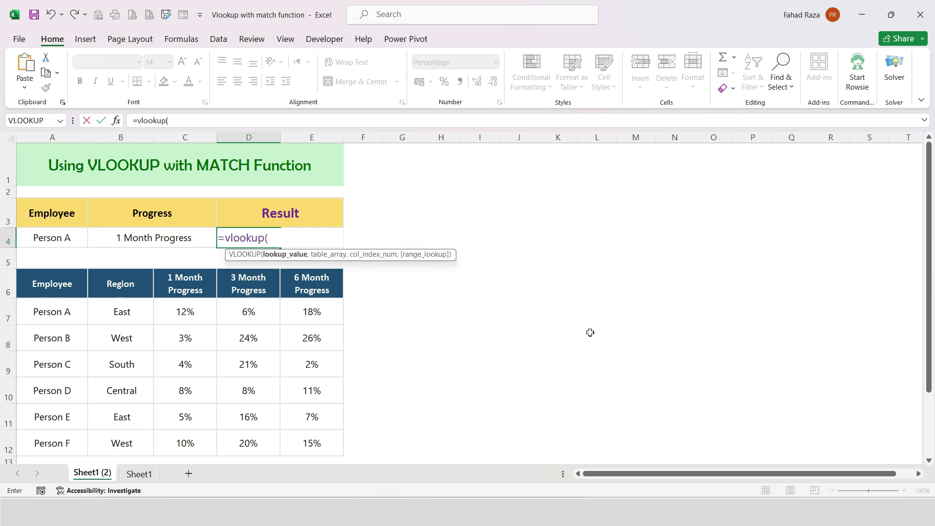
left_click(61, 243)
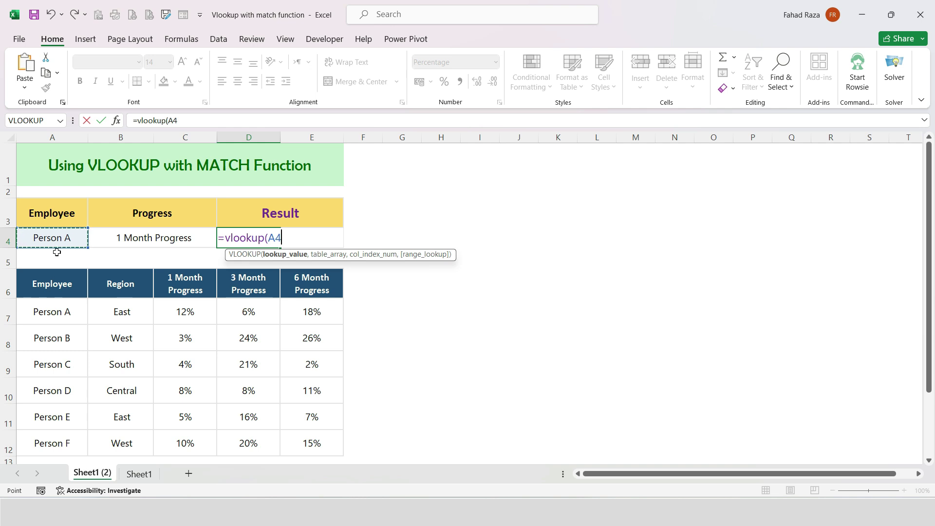
type(",")
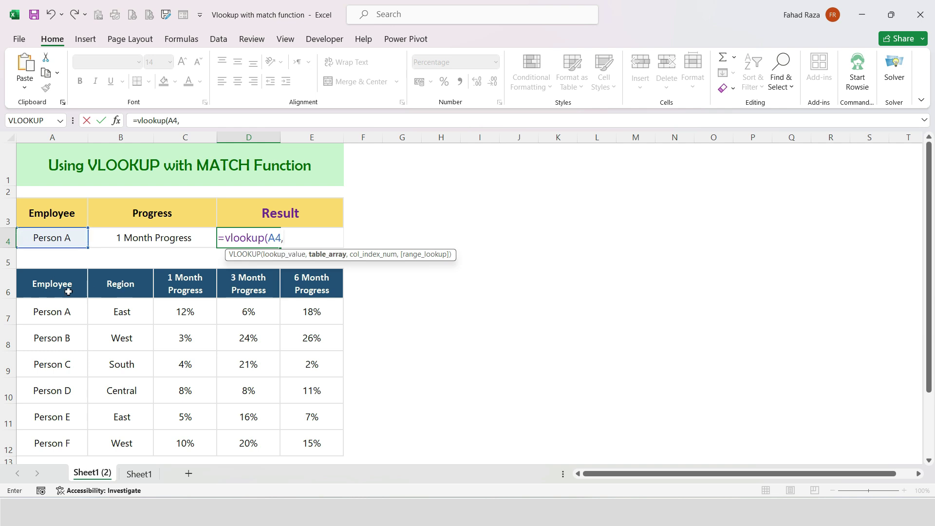
left_click_drag(63, 289, 328, 441)
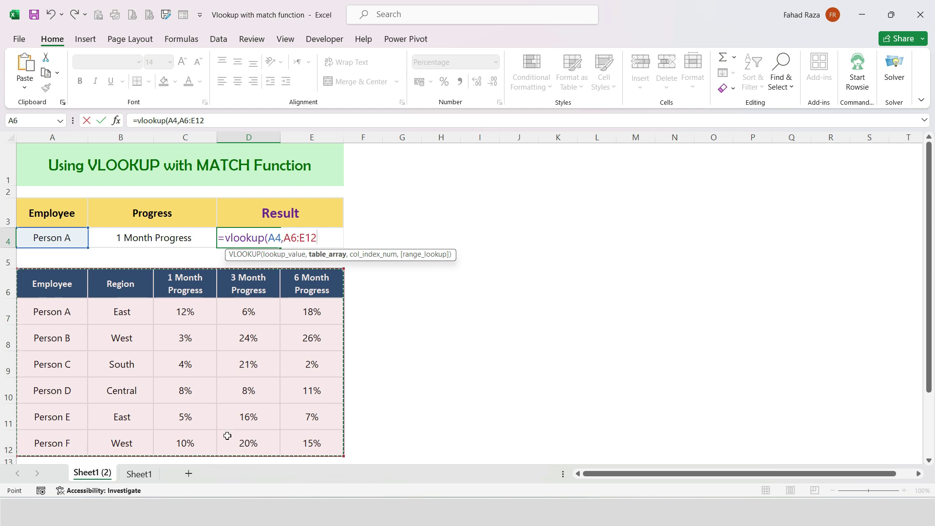
type(",")
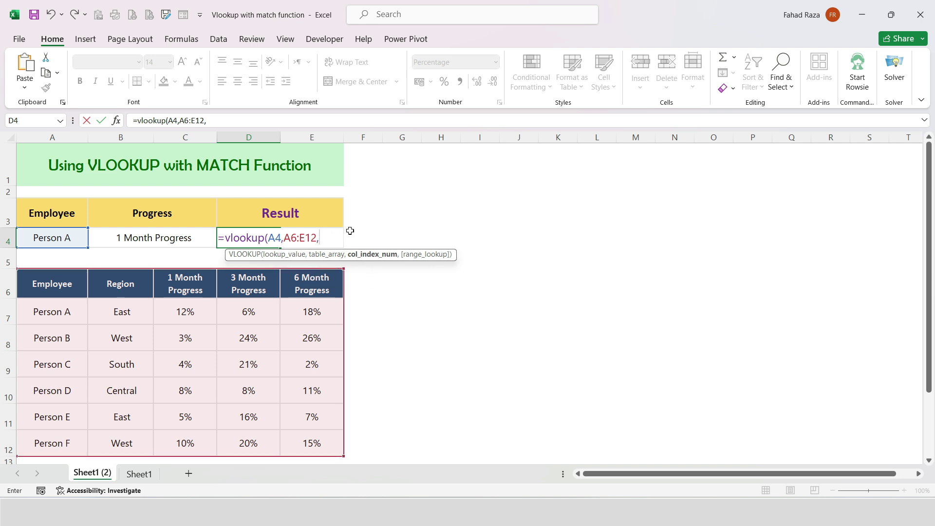
Step: Nest a MATCH function as the column index, looking up B4 in A6:E6 with match type 0
type("matc")
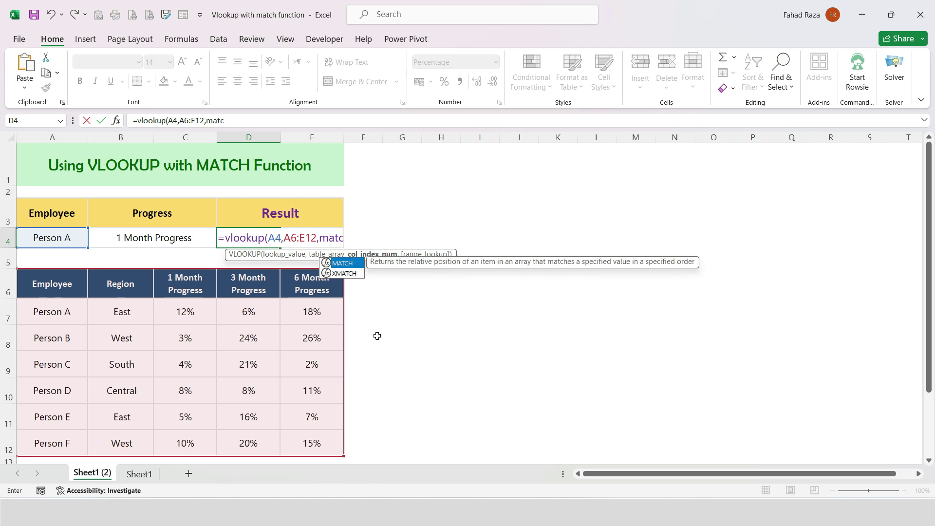
type("h(")
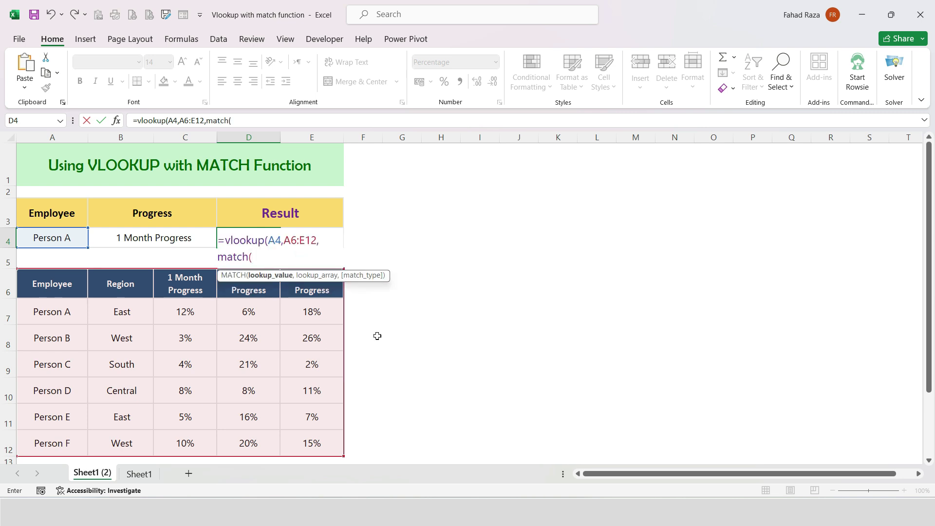
left_click(140, 237)
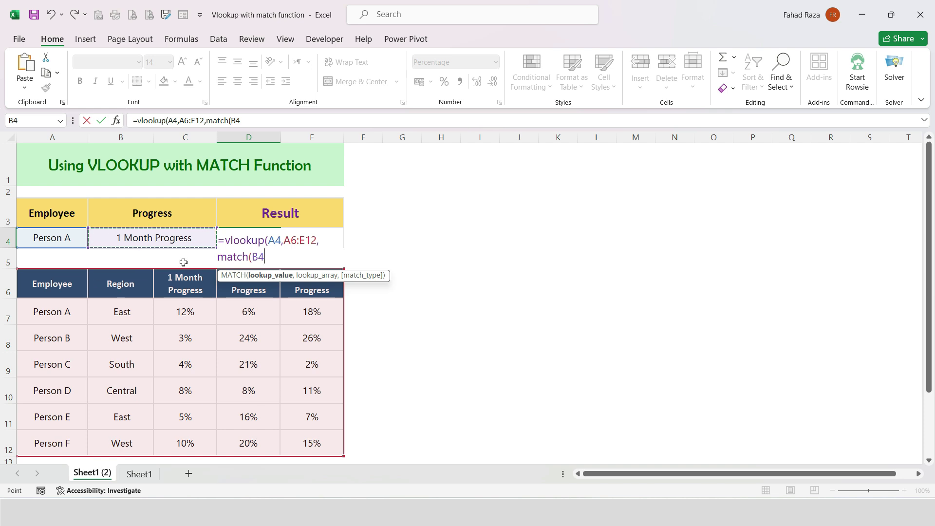
type(",")
left_click_drag(39, 289, 299, 292)
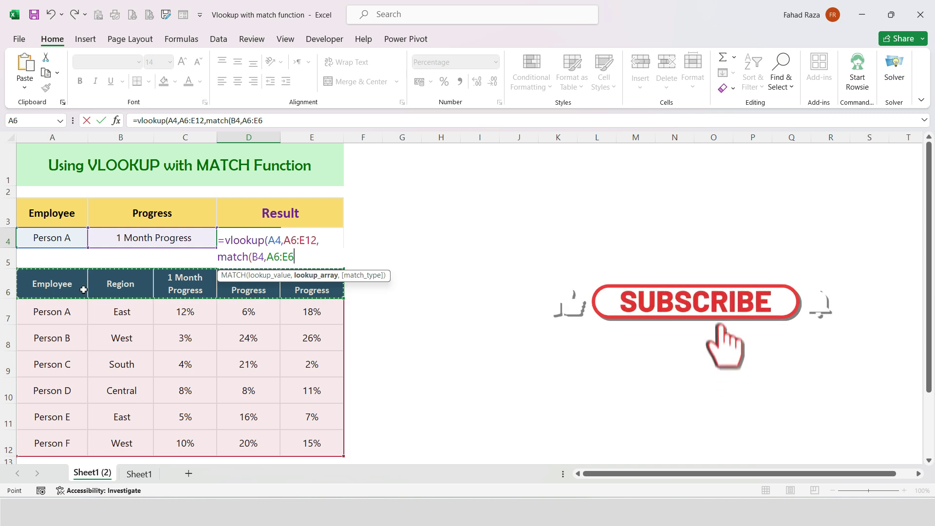
type(",0")
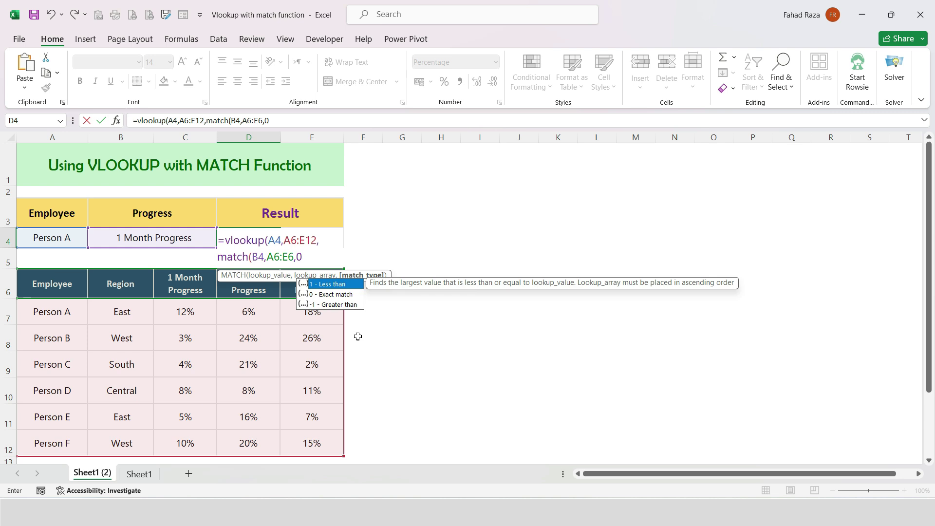
type(")")
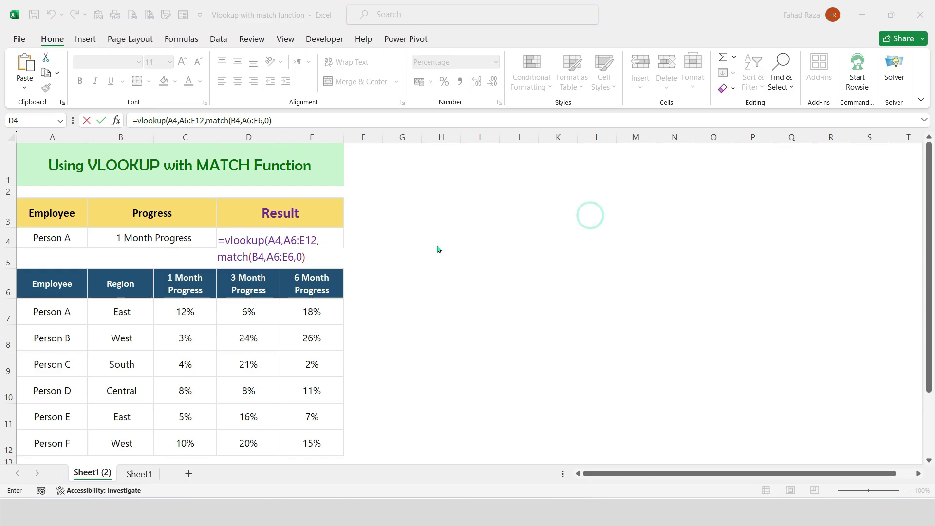
Step: Set the VLOOKUP range lookup argument to FALSE, then close and enter the formula in D4
left_click(324, 262)
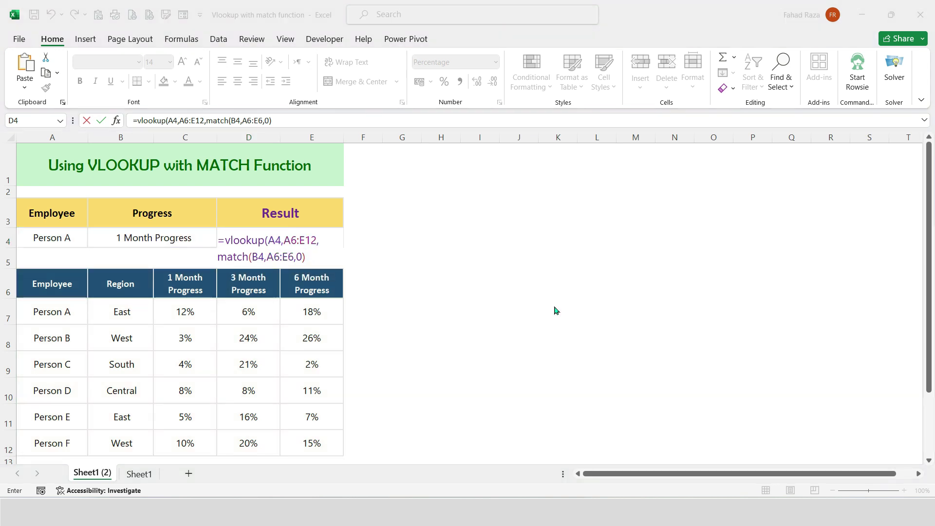
type(",")
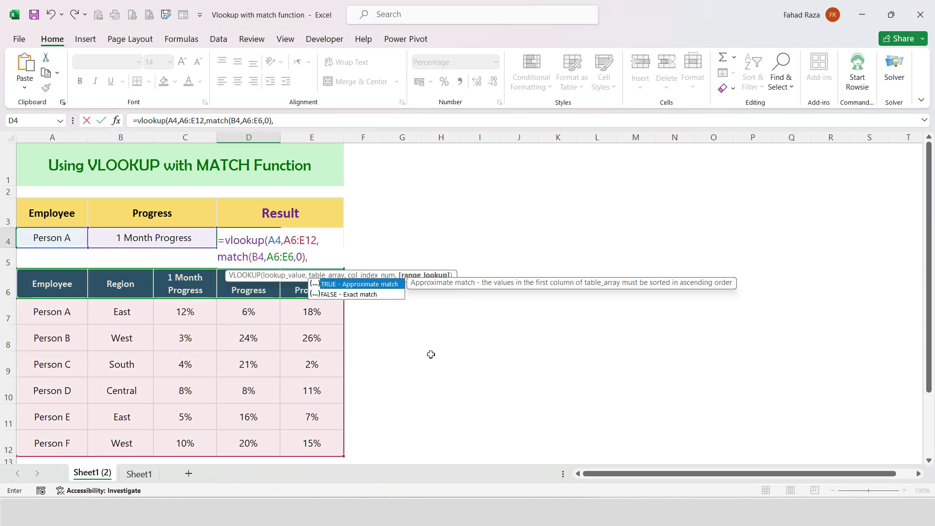
type("false")
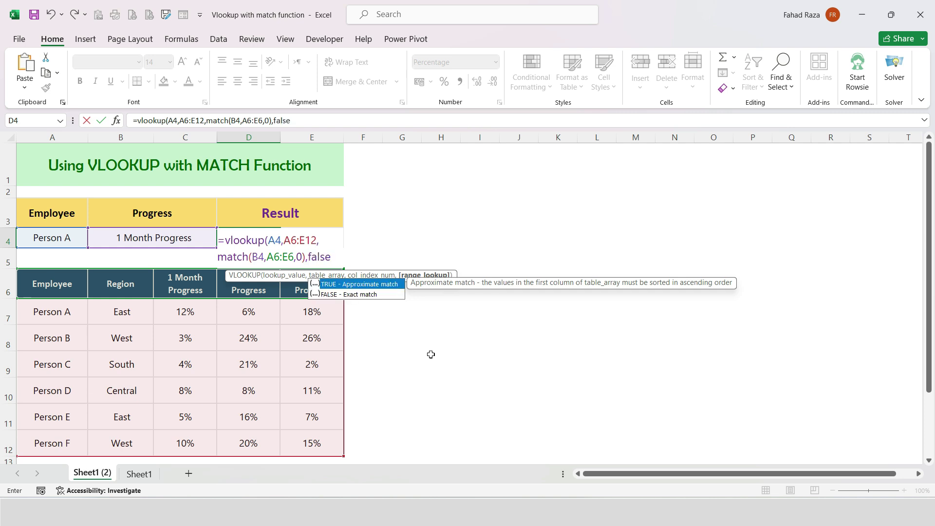
type(")")
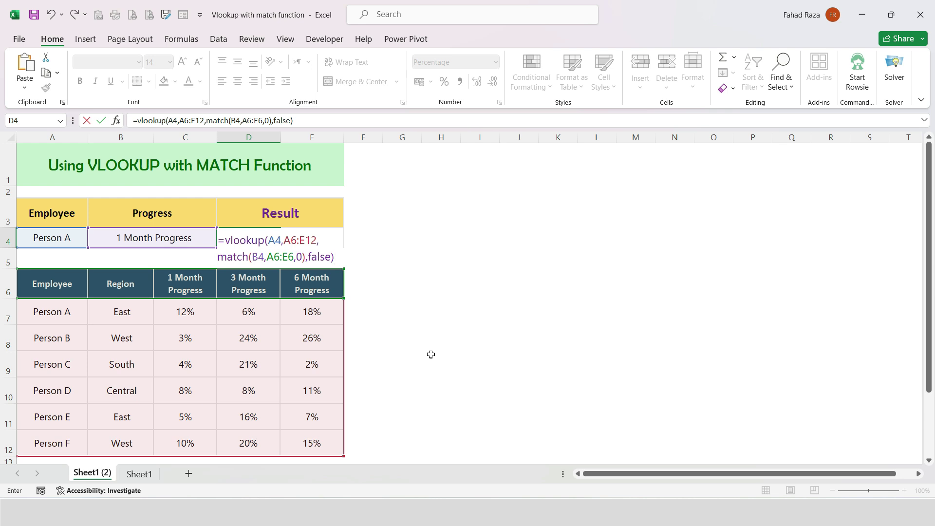
key("Return")
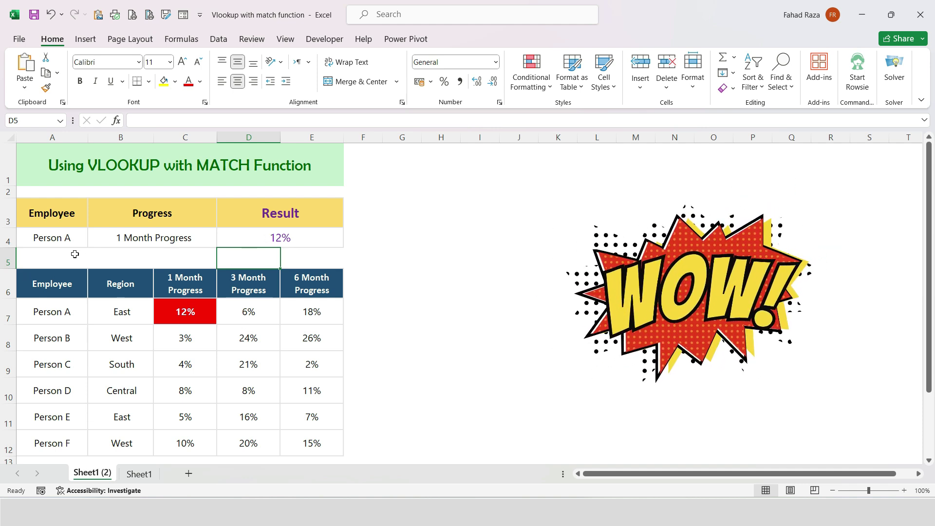
Step: Test the lookup with Person B as the employee in A4 and 3 Month Progress in B4
left_click(67, 237)
left_click(92, 241)
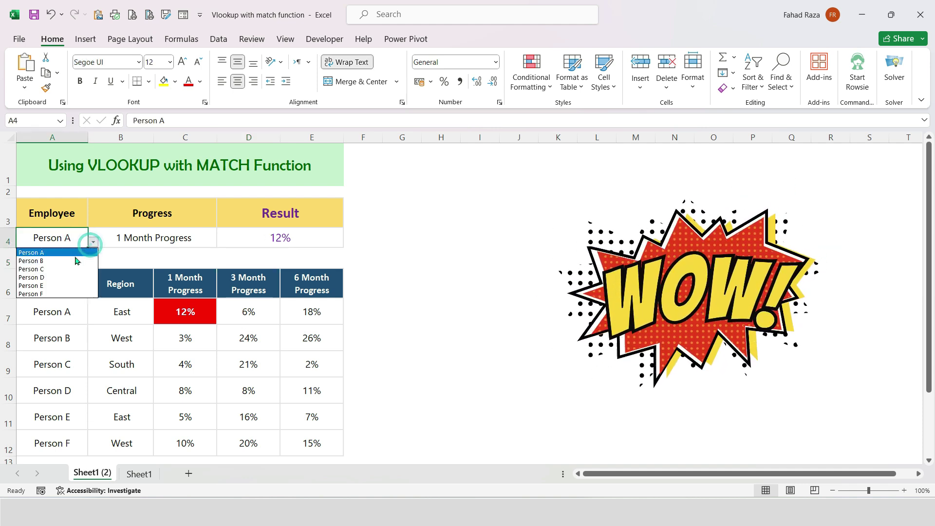
left_click(77, 261)
left_click(135, 237)
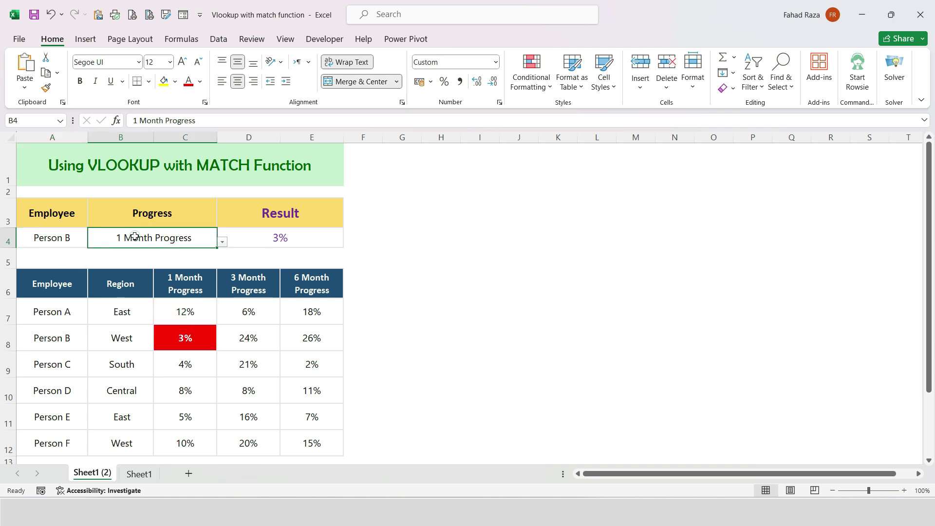
left_click(222, 242)
left_click(180, 260)
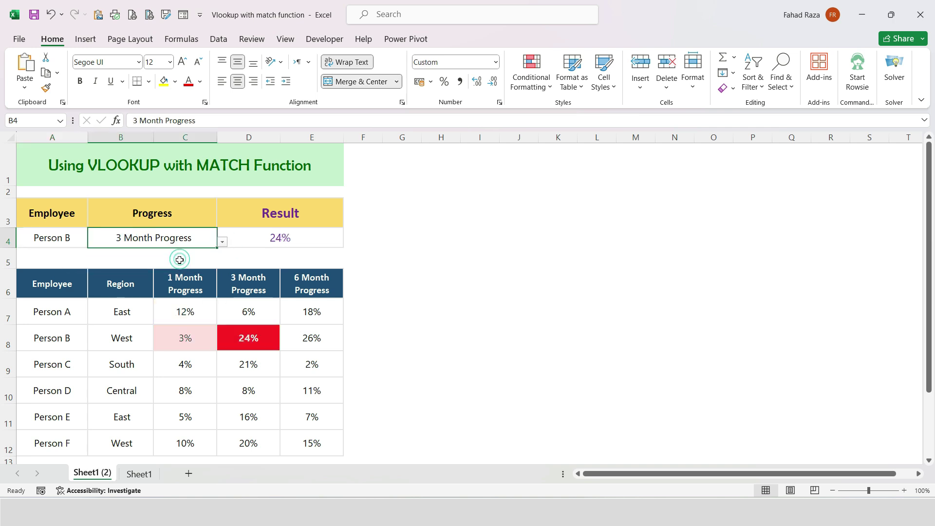
Step: Test the lookup with Person C as the employee in A4 and 6 Month Progress in B4
left_click(78, 245)
left_click(92, 241)
left_click(71, 267)
left_click(139, 244)
left_click(222, 242)
left_click(171, 268)
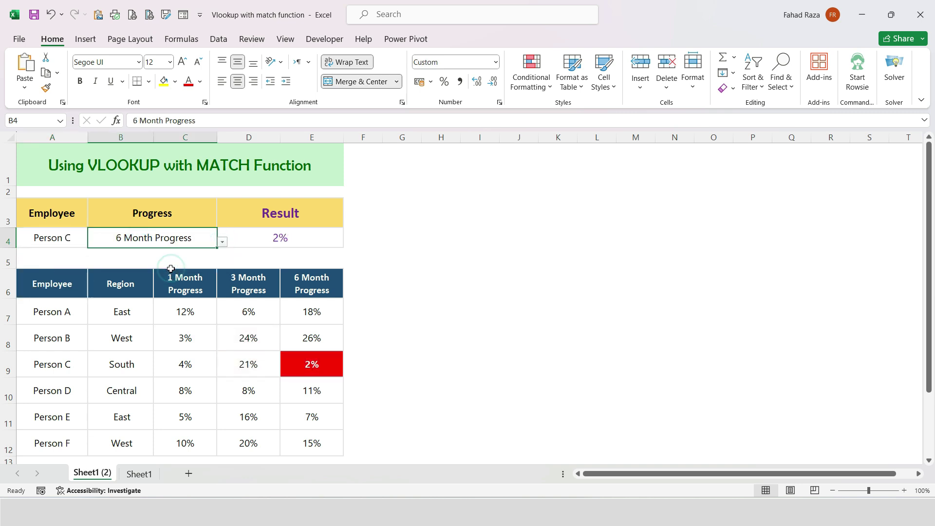
Step: Change the employee selection in A4 to Person D to test the lookup formula
left_click(71, 246)
left_click(93, 242)
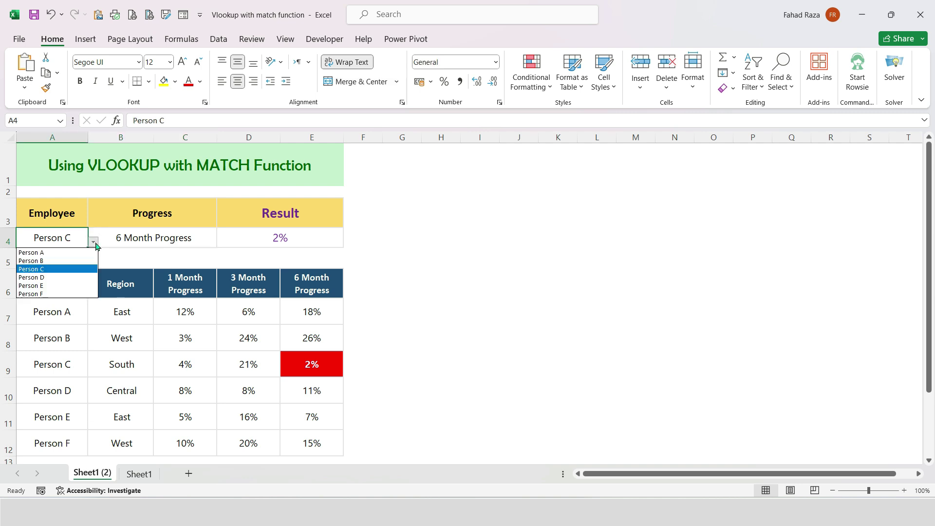
left_click(57, 278)
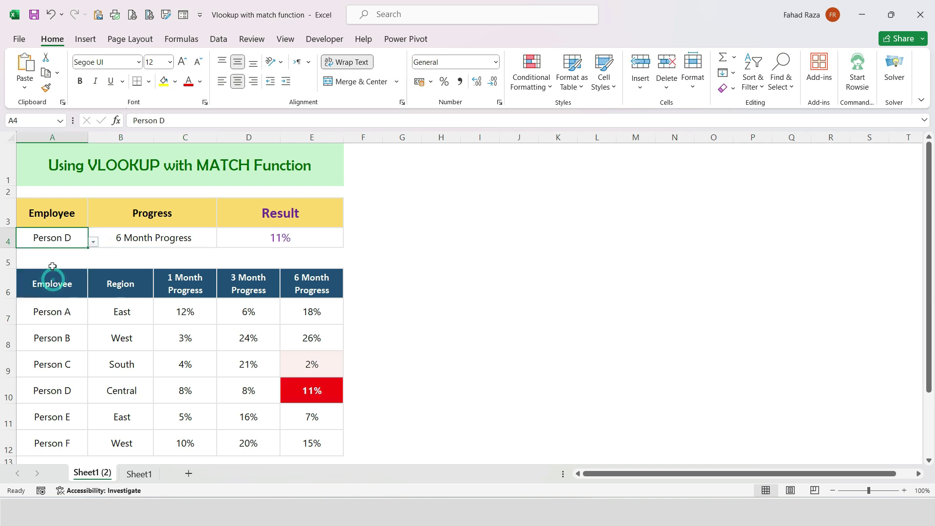
Step: Set the employee in A4 to Person E and the progress period in B4 to 3 Month Progress
left_click(90, 242)
left_click(57, 286)
left_click(135, 239)
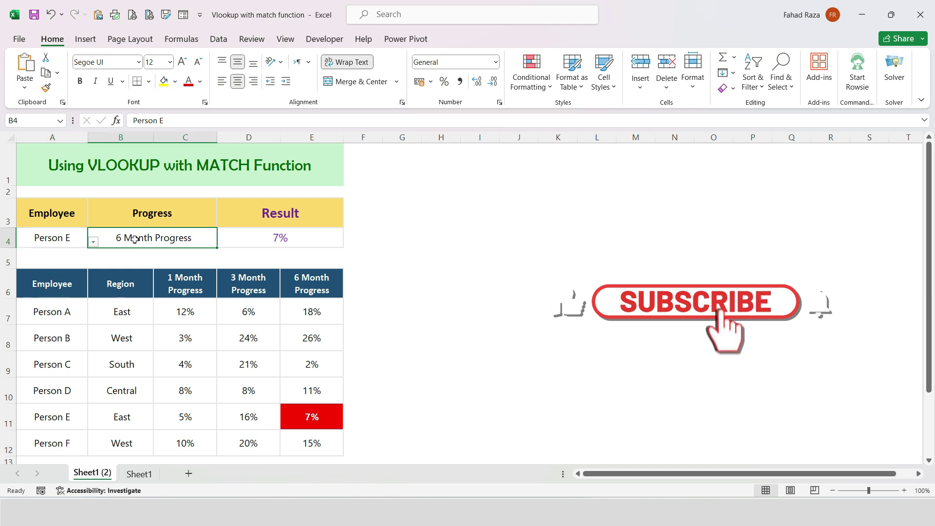
left_click(222, 241)
left_click(127, 259)
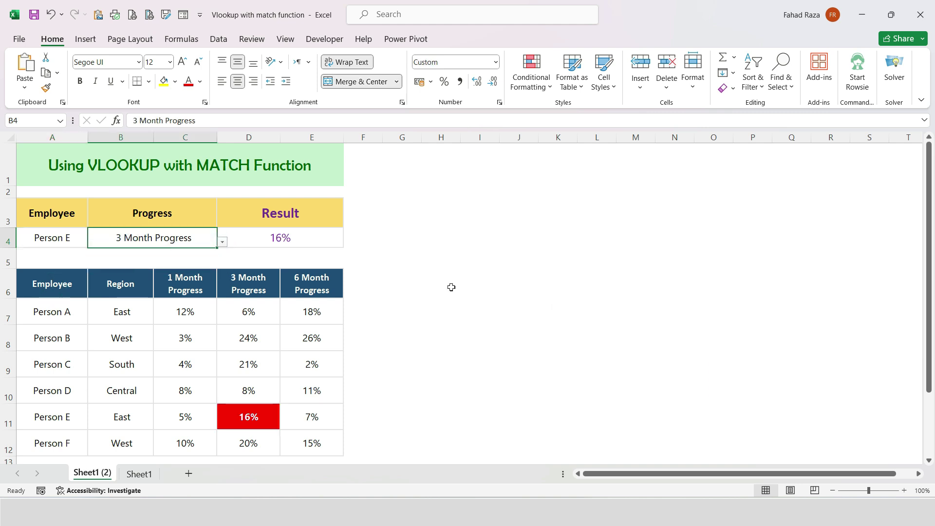